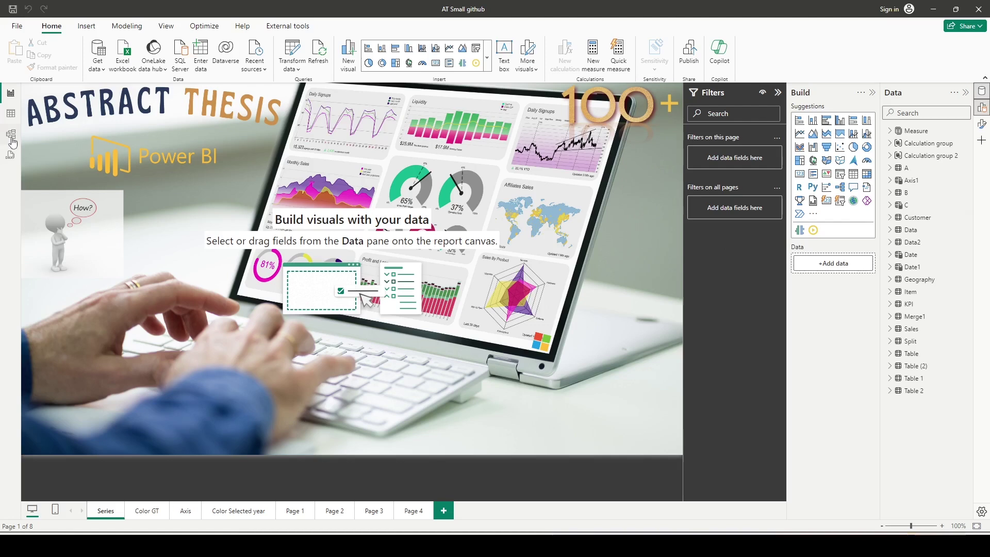
Step: Glance at the model diagram, then return to the report view
{"action": "left_click", "coordinate": [11, 136]}
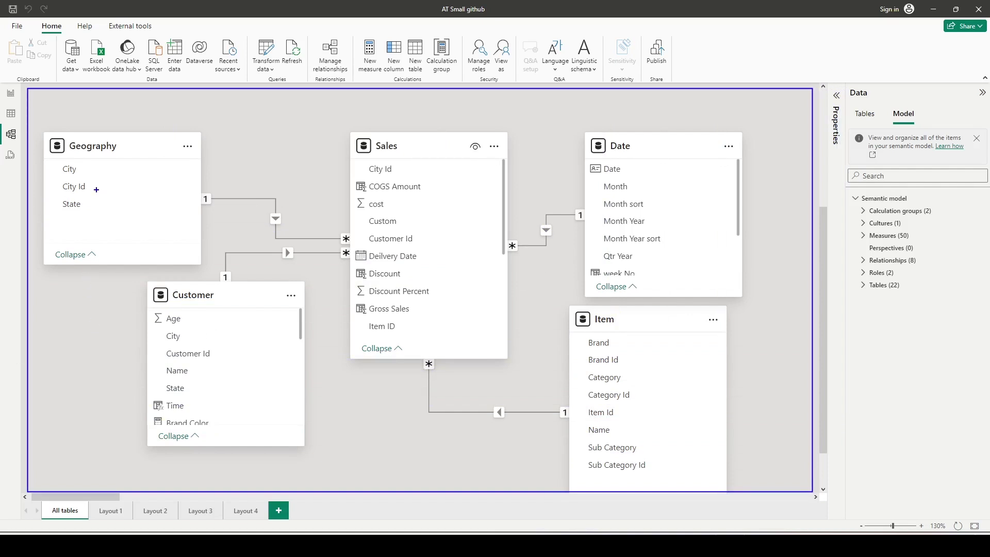
{"action": "left_click", "coordinate": [11, 94]}
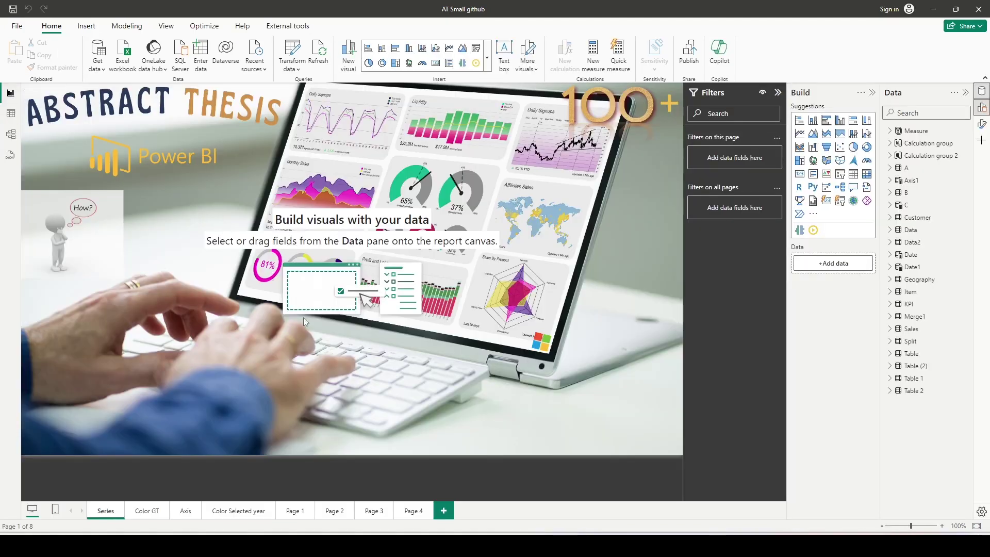
Step: Add Page 5 and turn the Customer table's City field into a slicer
{"action": "left_click", "coordinate": [443, 511]}
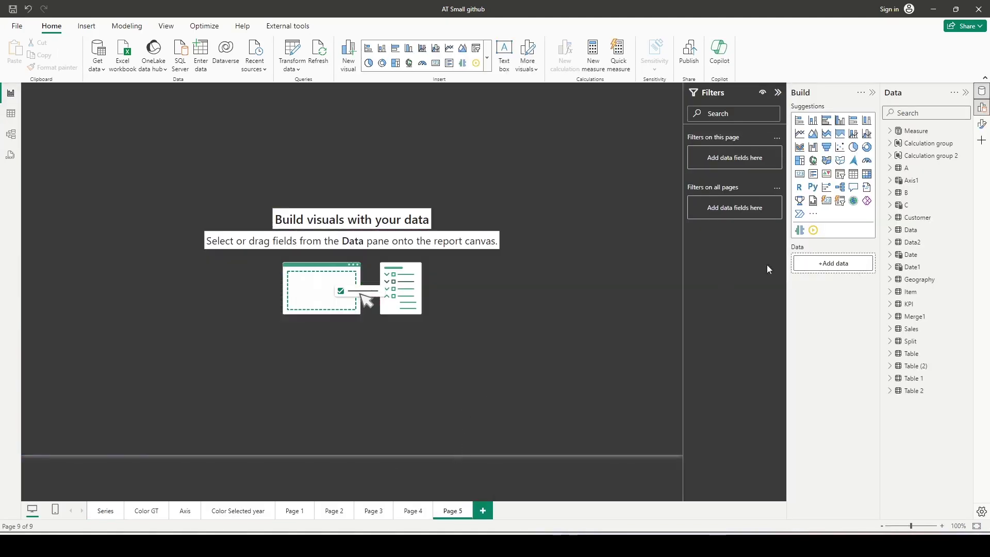
{"action": "left_click", "coordinate": [890, 217]}
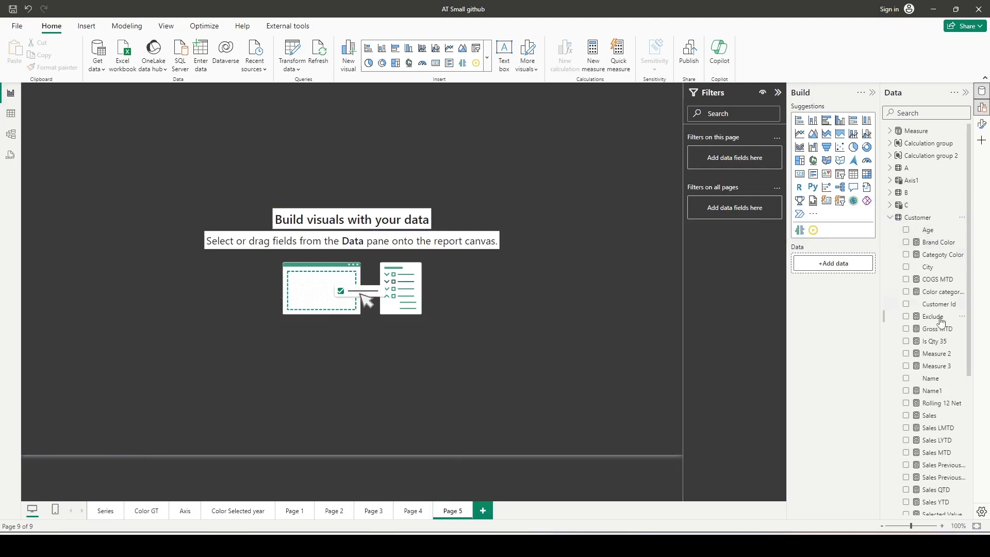
{"action": "scroll", "coordinate": [938, 335], "scroll_direction": "down", "scroll_amount": 2}
{"action": "left_click", "coordinate": [905, 208]}
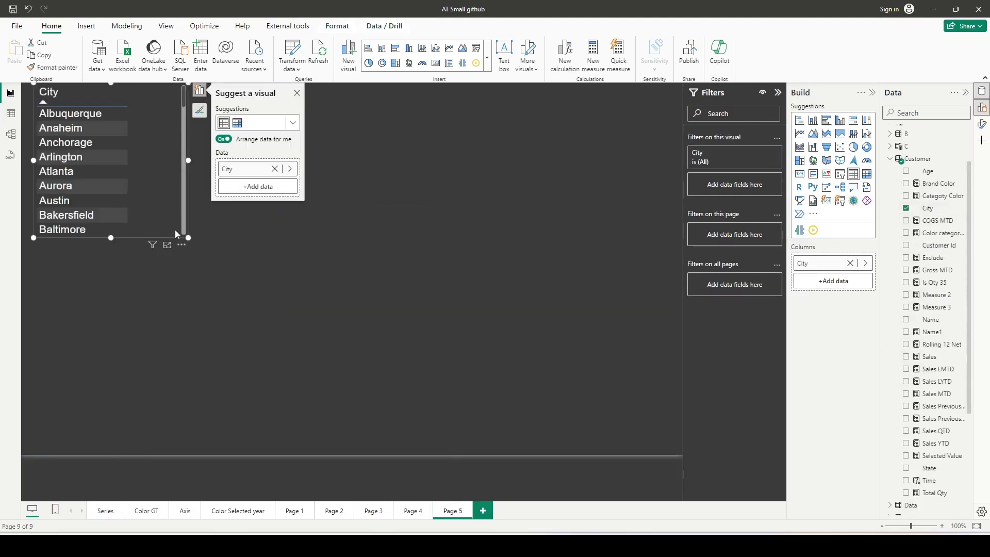
{"action": "left_click", "coordinate": [293, 123]}
{"action": "left_click", "coordinate": [265, 193]}
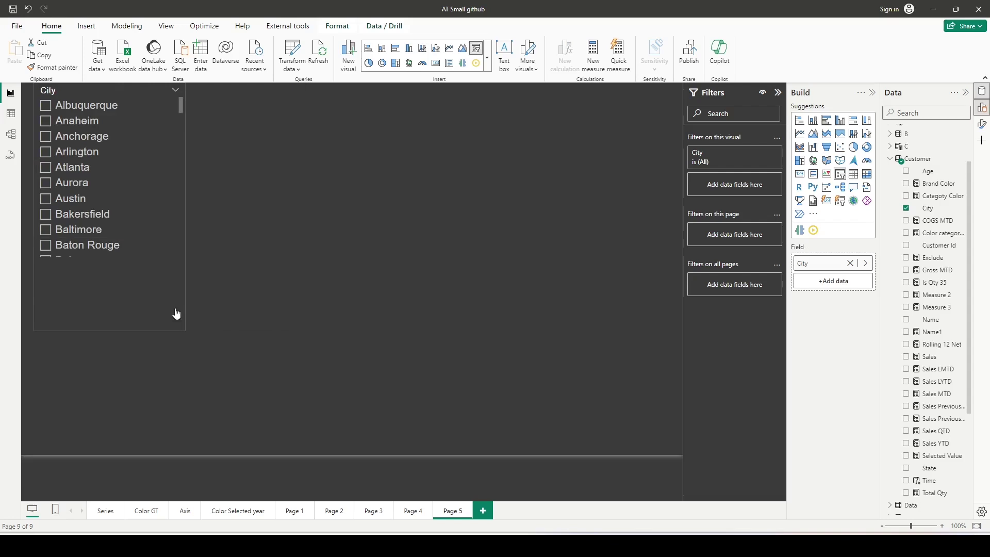
{"action": "left_click", "coordinate": [416, 236]}
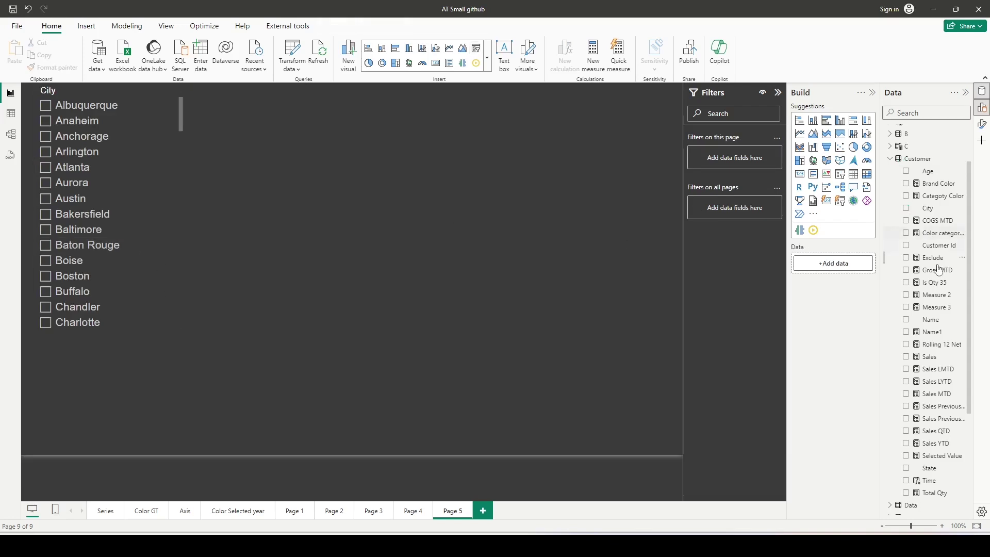
Step: Add the Geography table's City field as a second, checkbox-list slicer
{"action": "left_click", "coordinate": [893, 161]}
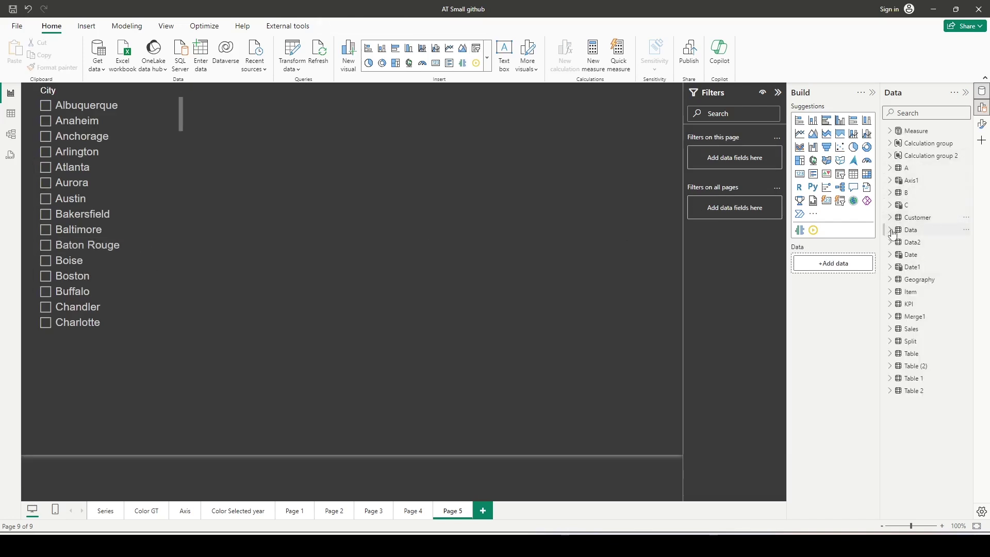
{"action": "left_click", "coordinate": [890, 279]}
{"action": "left_click", "coordinate": [905, 291]}
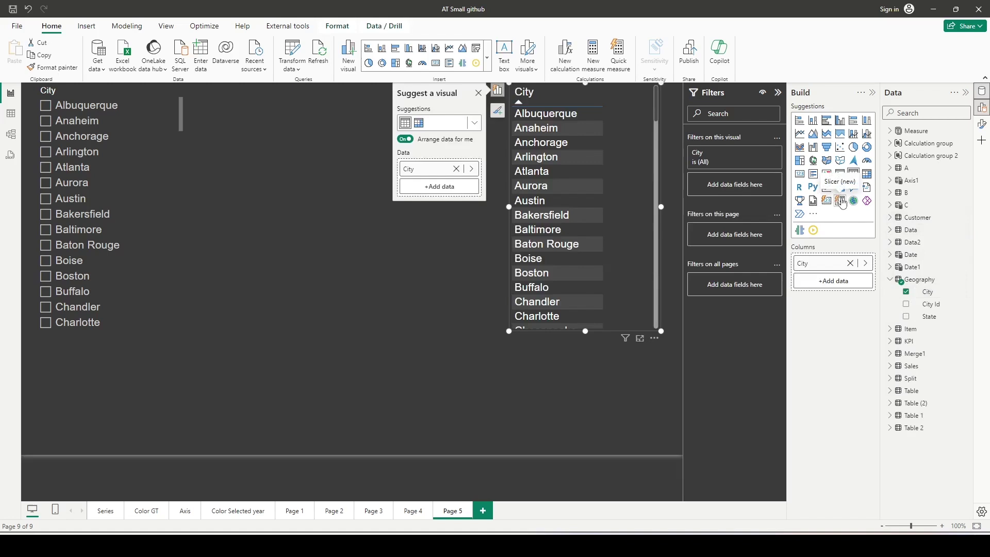
{"action": "left_click", "coordinate": [842, 206]}
{"action": "left_click", "coordinate": [839, 174]}
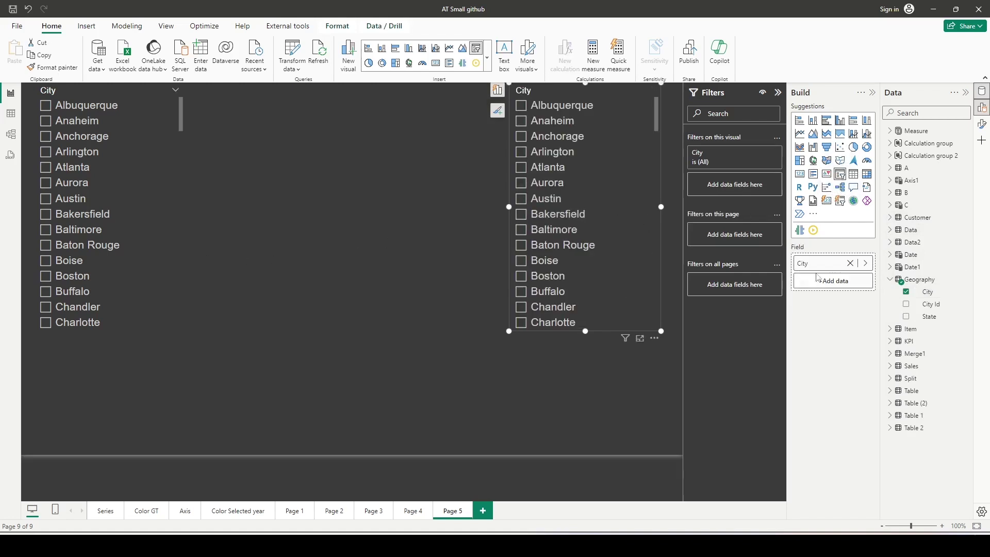
{"action": "left_click", "coordinate": [177, 198]}
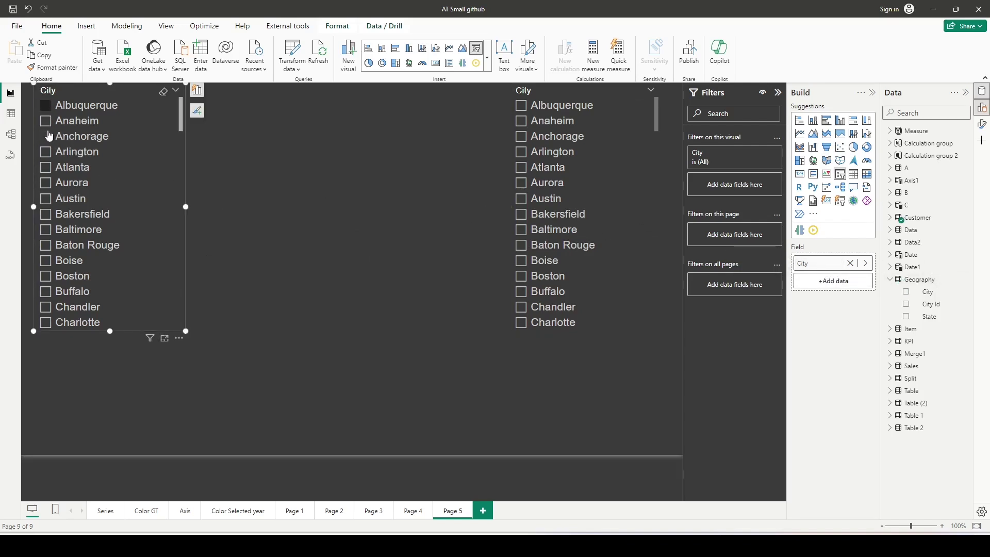
{"action": "left_click", "coordinate": [258, 149]}
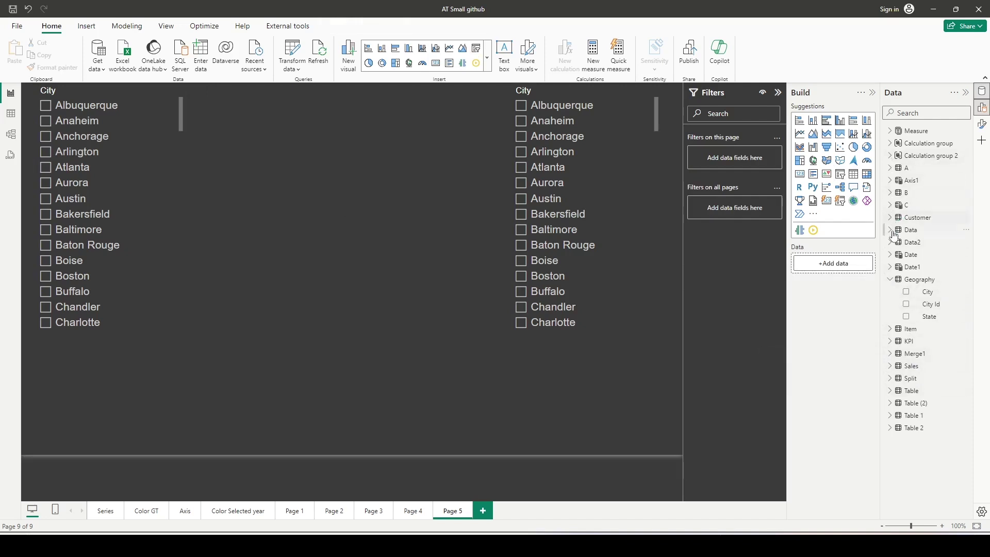
Step: Build a Net by Brand bar chart from Item Brand and the Net measure
{"action": "left_click", "coordinate": [889, 328]}
{"action": "left_click_drag", "start_coordinate": [931, 341], "coordinate": [241, 322]}
{"action": "scroll", "coordinate": [903, 155], "scroll_direction": "up", "scroll_amount": 1}
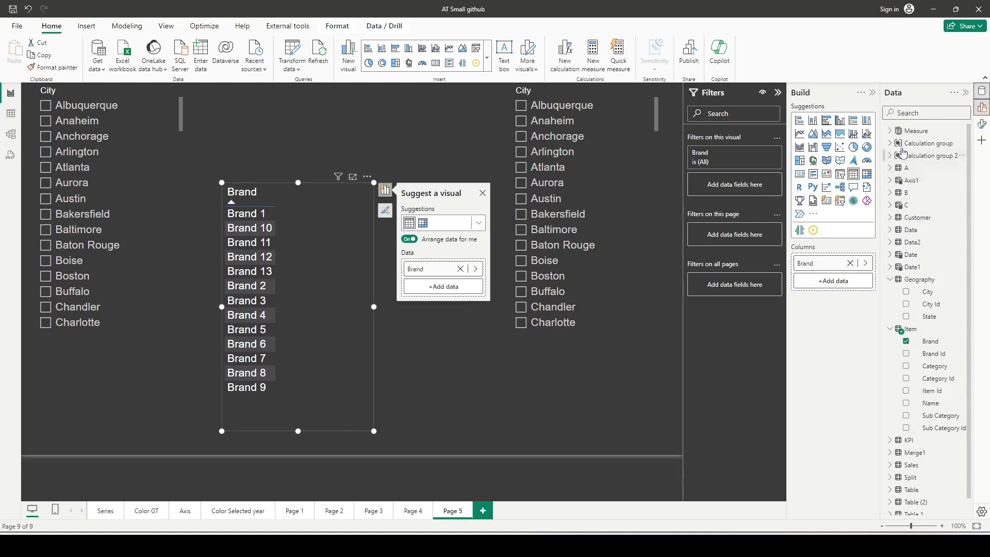
{"action": "left_click", "coordinate": [890, 130]}
{"action": "left_click_drag", "start_coordinate": [928, 229], "coordinate": [296, 233]}
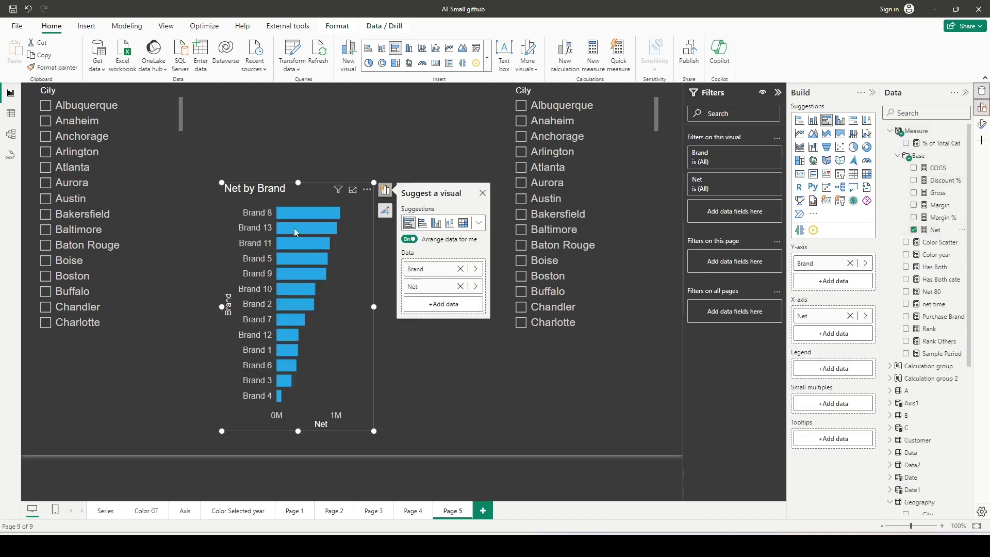
Step: Test the chart's filtering by picking cities in the right and left City slicers
{"action": "left_click", "coordinate": [514, 212]}
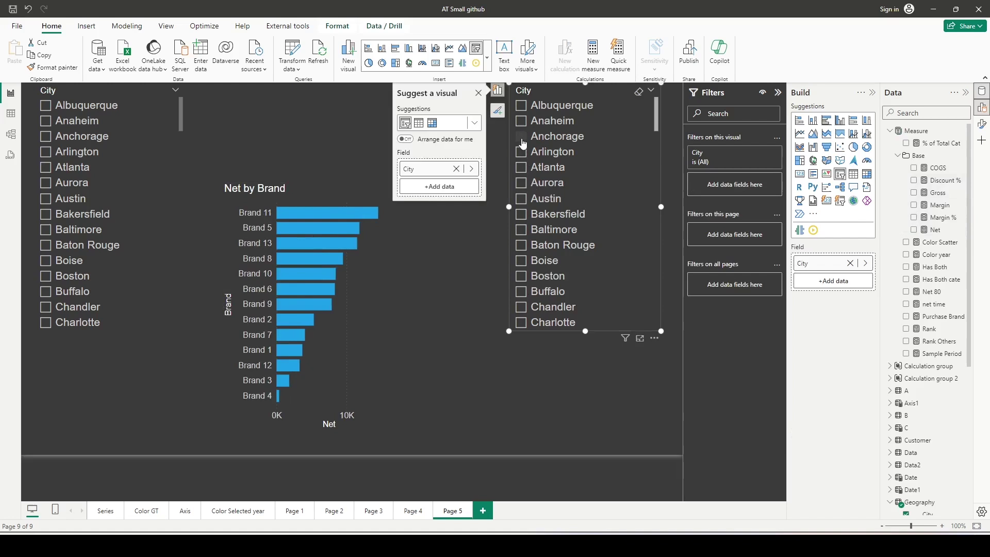
{"action": "left_click", "coordinate": [52, 139]}
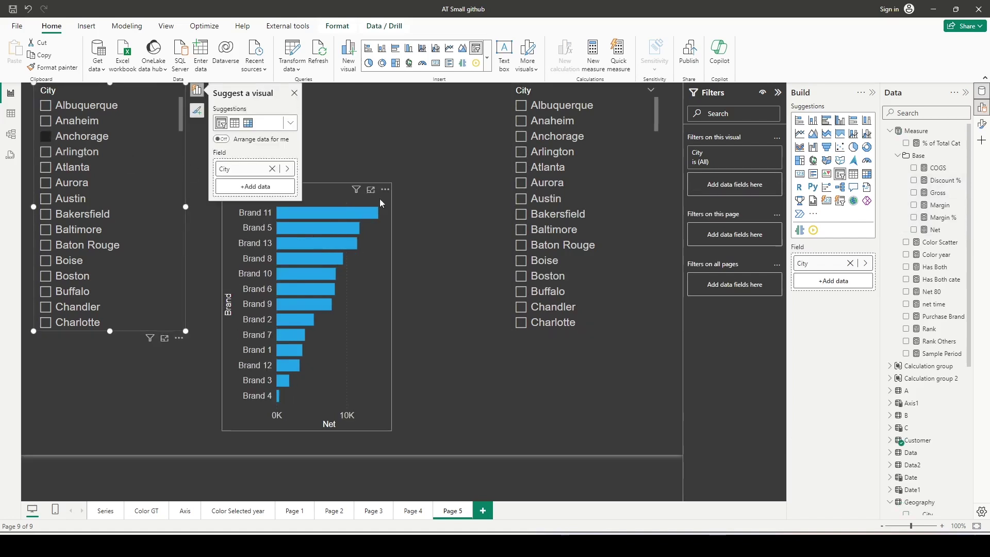
{"action": "left_click", "coordinate": [522, 203]}
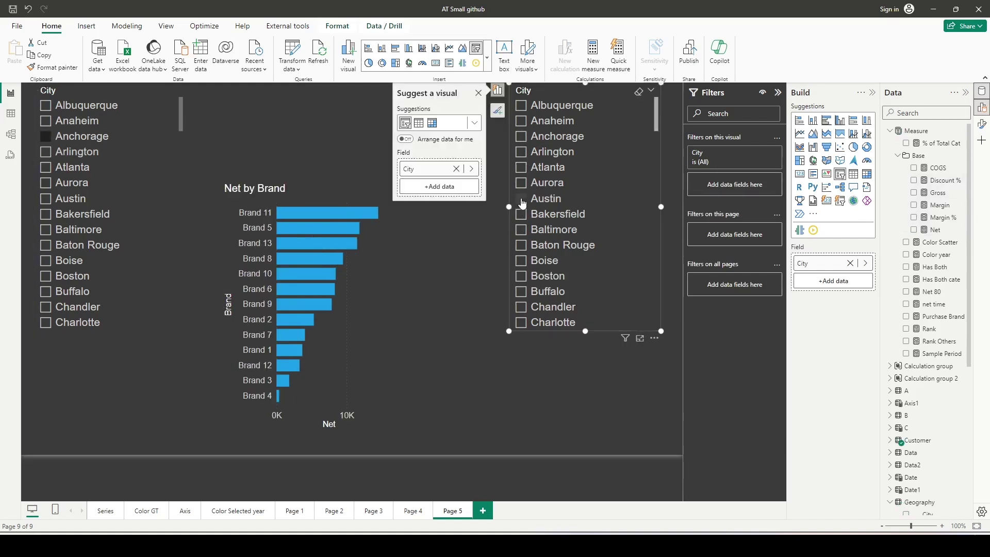
{"action": "left_click", "coordinate": [49, 138]}
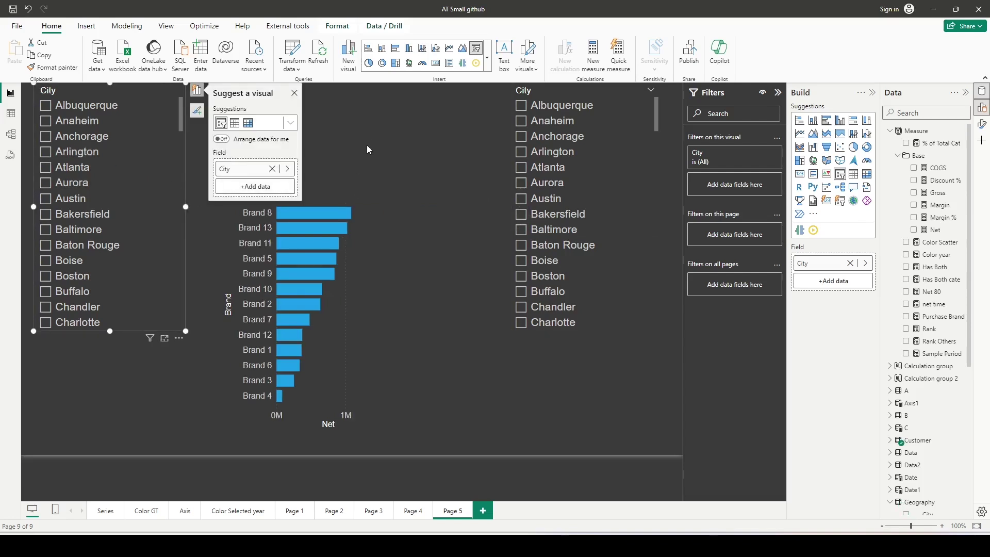
Step: Duplicate Page 5, go back to it, and toggle the Albuquerque filter on and off
{"action": "right_click", "coordinate": [456, 510]}
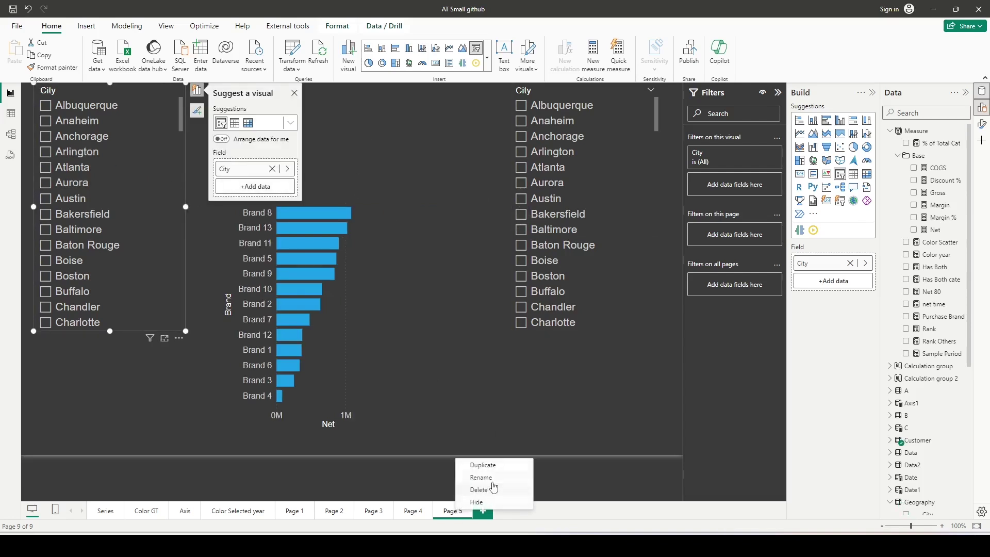
{"action": "left_click", "coordinate": [484, 465]}
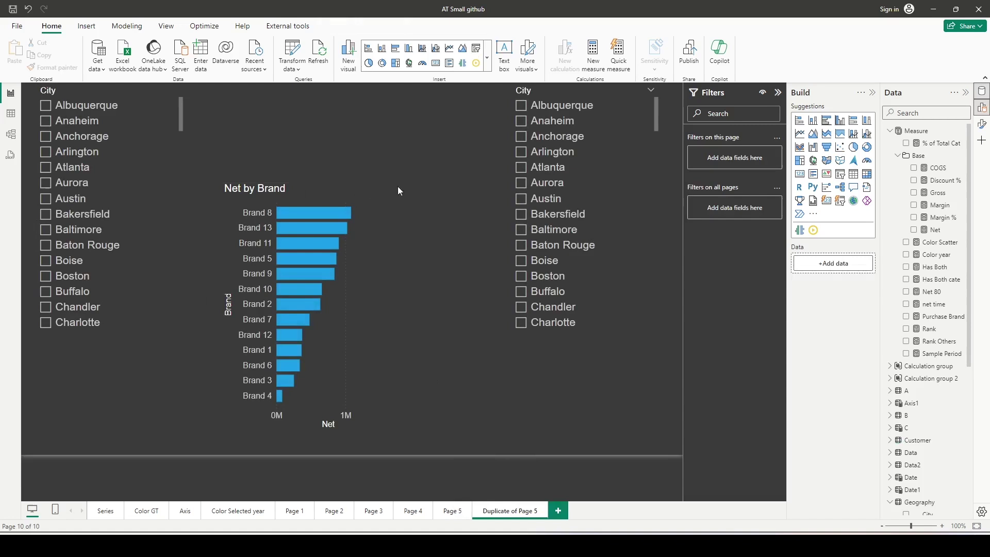
{"action": "left_click", "coordinate": [454, 509]}
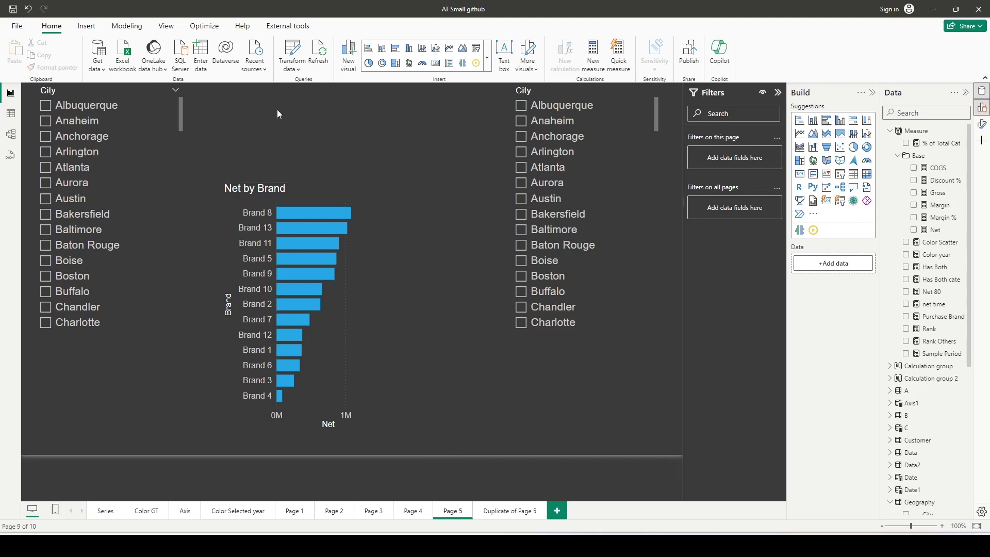
{"action": "left_click", "coordinate": [51, 107]}
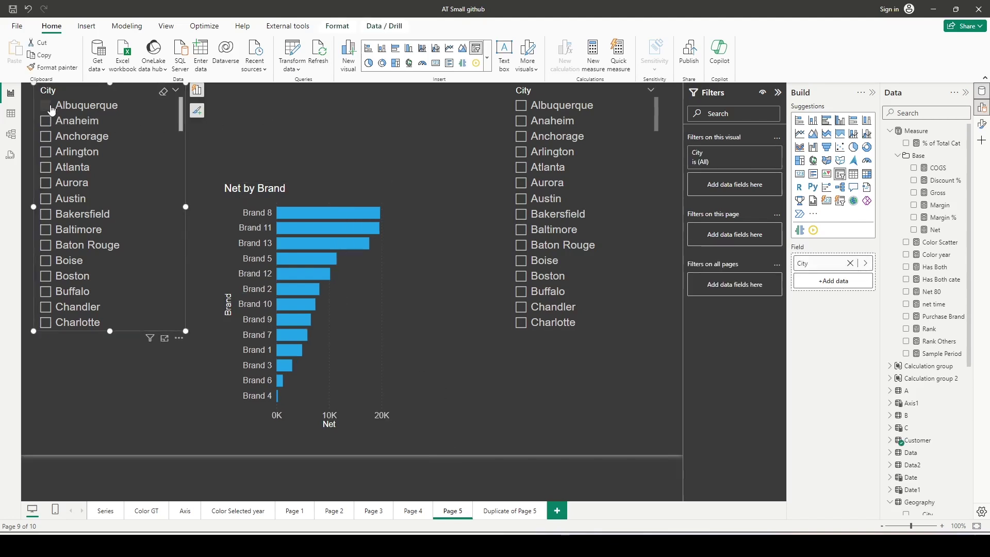
{"action": "left_click", "coordinate": [50, 106]}
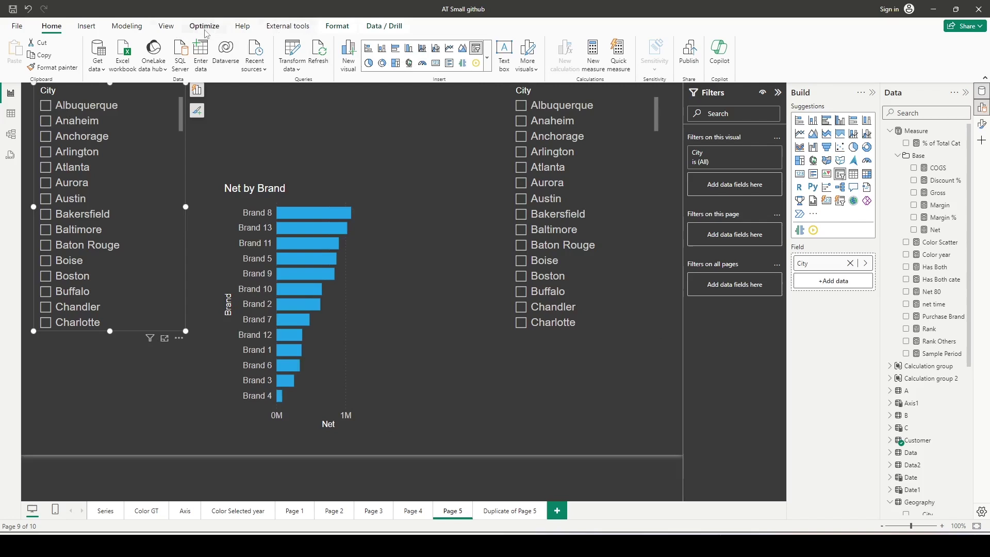
Step: Show the Sync slicers pane from the View ribbon
{"action": "left_click", "coordinate": [166, 26]}
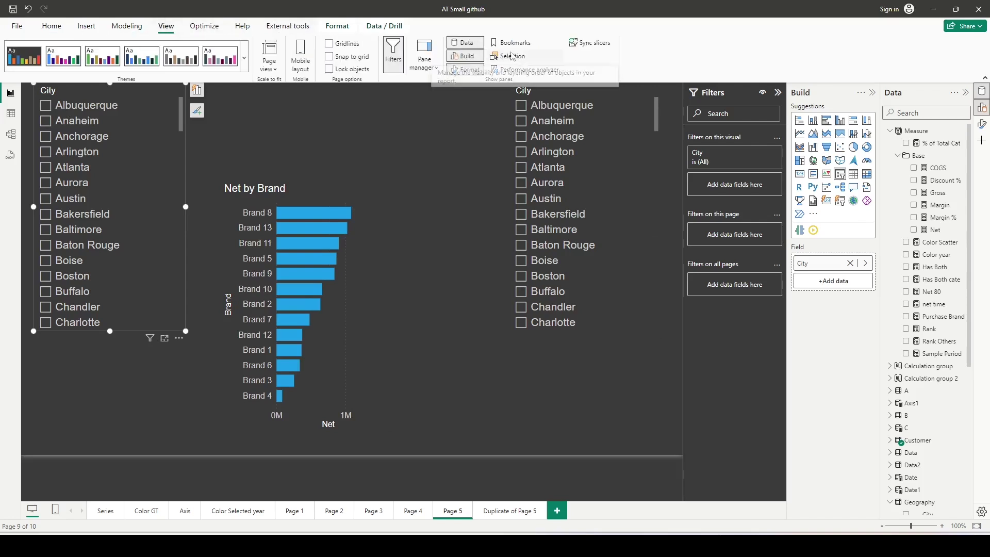
{"action": "left_click", "coordinate": [590, 42]}
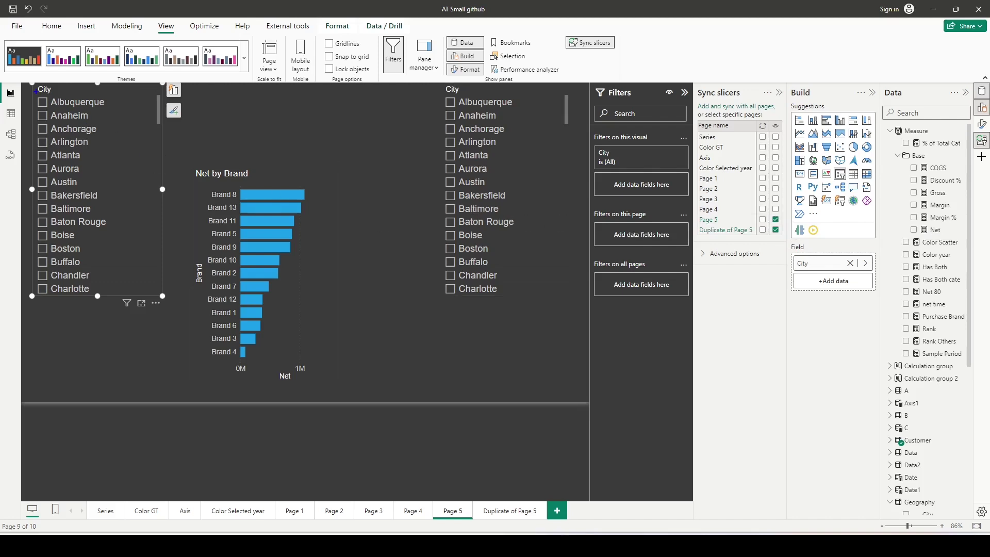
Step: Select the left City slicer and sync it on Page 5 and Duplicate of Page 5
{"action": "left_click_drag", "start_coordinate": [27, 83], "coordinate": [134, 305]}
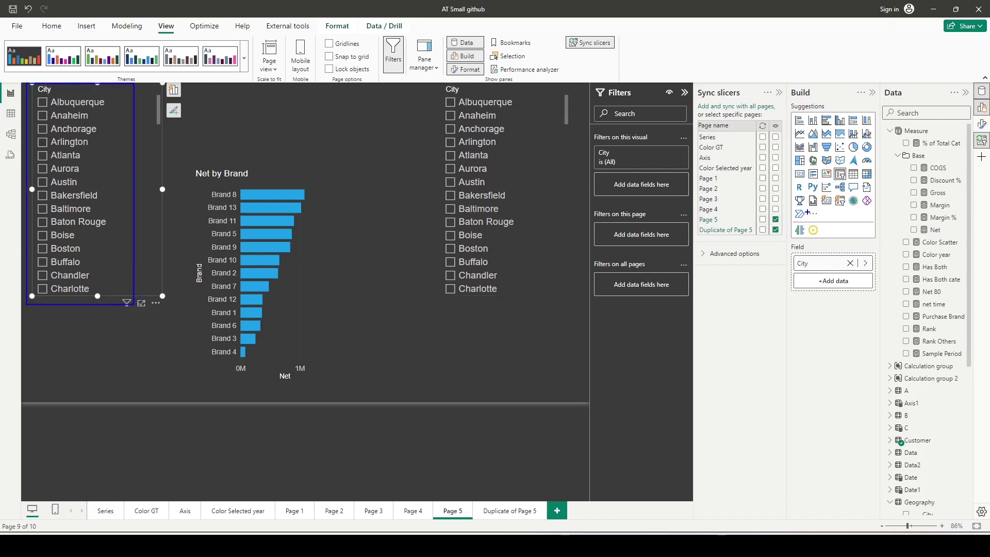
{"action": "left_click_drag", "start_coordinate": [695, 217], "coordinate": [782, 238]}
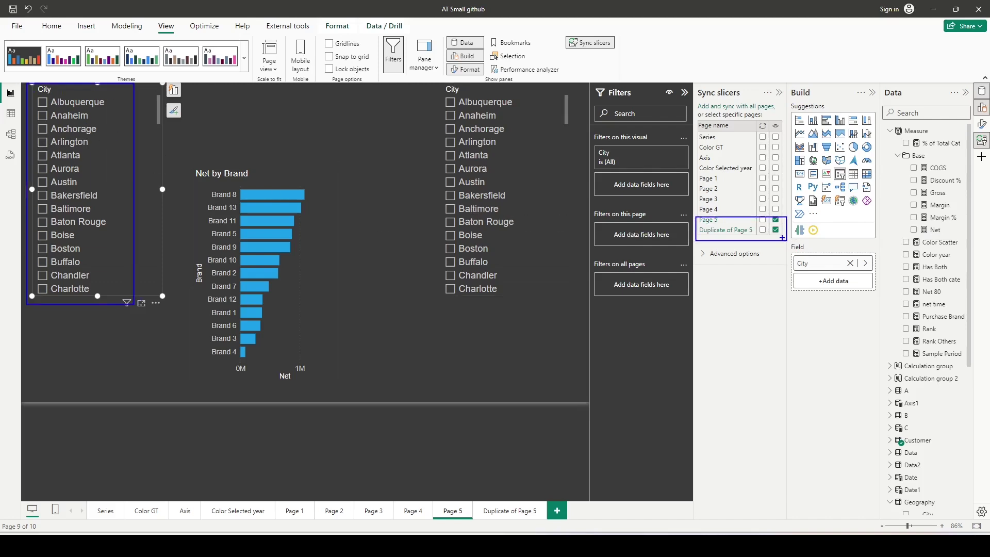
{"action": "left_click", "coordinate": [762, 219]}
{"action": "left_click", "coordinate": [762, 229]}
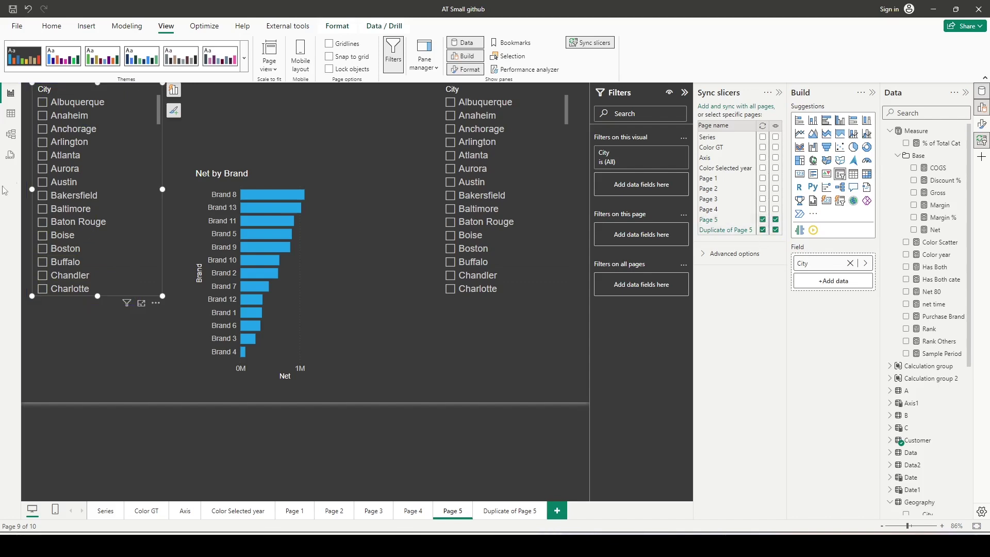
Step: Pick Atlanta, check it on the duplicate page, then select Anaheim on Page 5
{"action": "left_click", "coordinate": [42, 156]}
{"action": "left_click", "coordinate": [505, 512]}
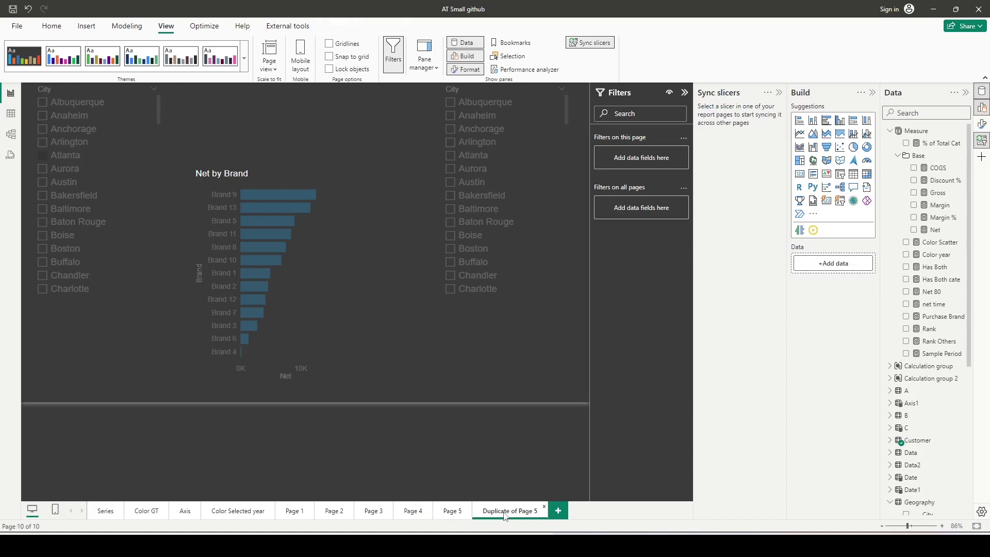
{"action": "left_click", "coordinate": [456, 514]}
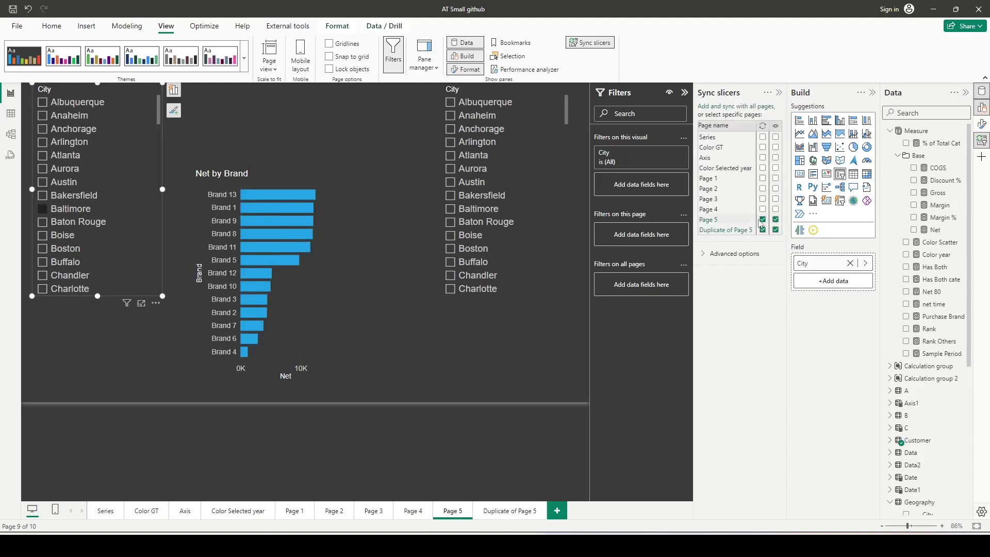
{"action": "left_click", "coordinate": [371, 309]}
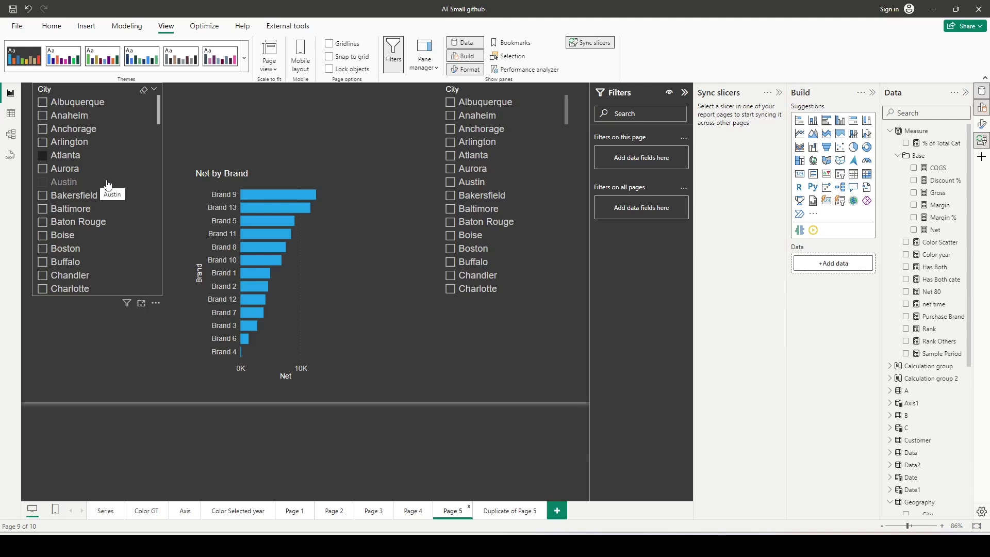
{"action": "left_click", "coordinate": [590, 42]}
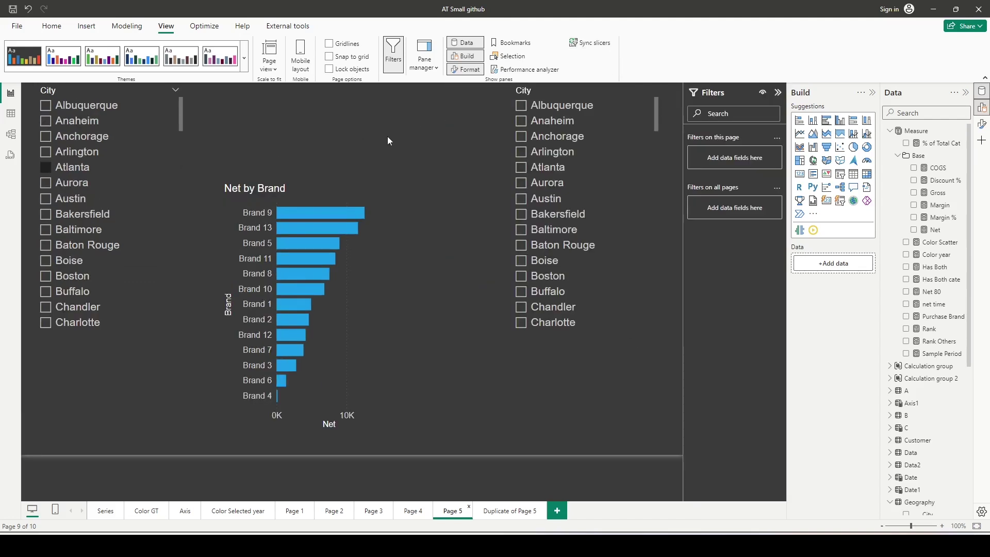
{"action": "left_click", "coordinate": [178, 129]}
{"action": "left_click", "coordinate": [590, 43]}
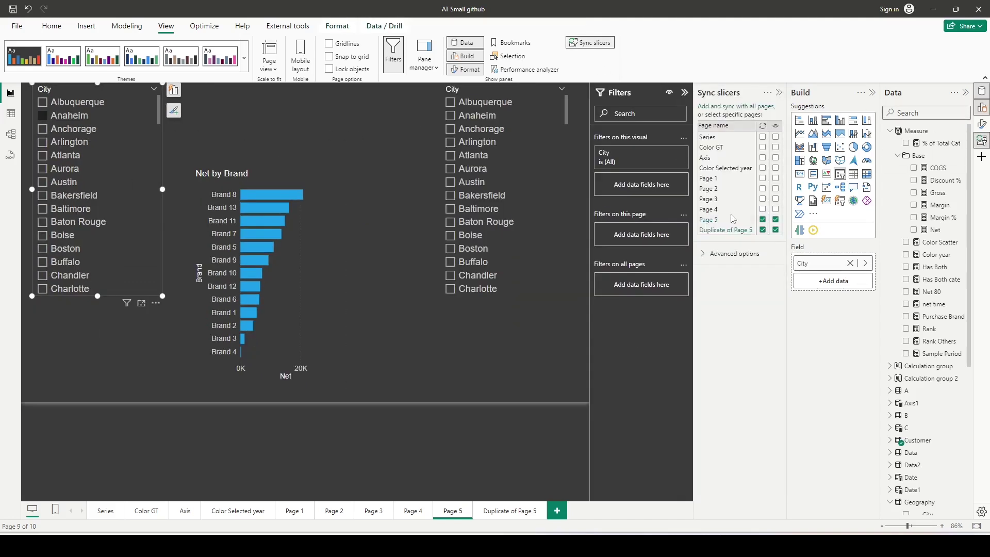
Step: Clear the left slicer's page sync and give it the sync group name city_dy
{"action": "left_click", "coordinate": [763, 230]}
{"action": "left_click", "coordinate": [706, 256]}
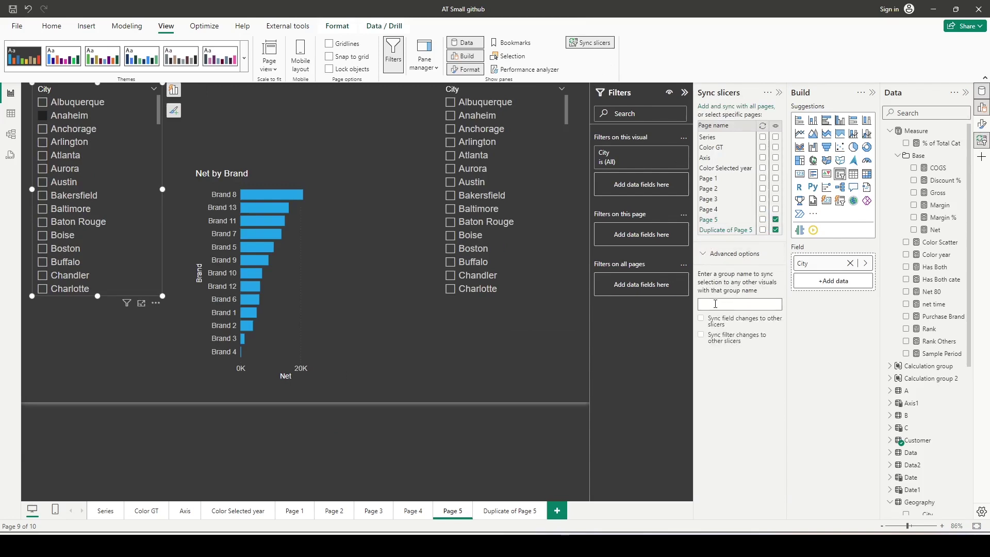
{"action": "left_click", "coordinate": [716, 304]}
{"action": "type", "text": "ci"}
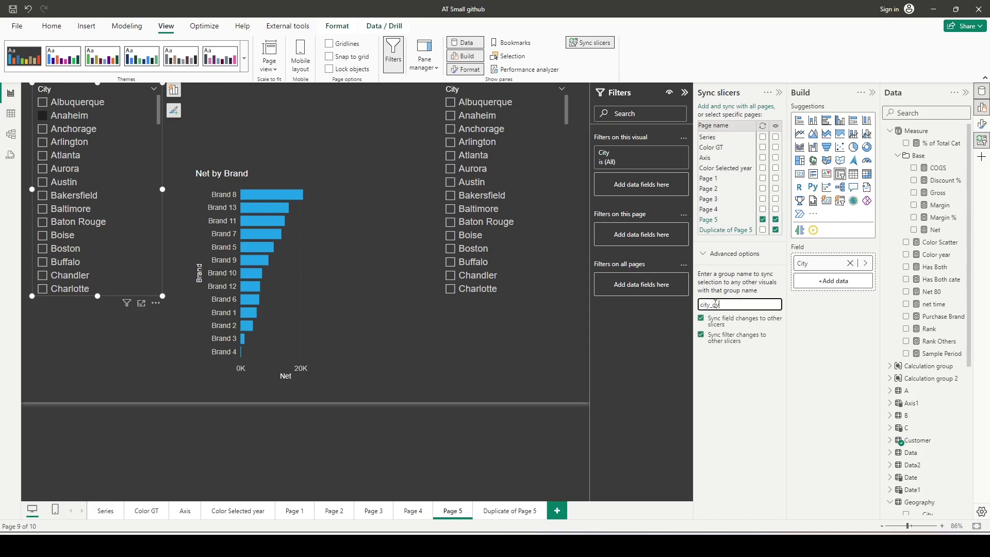
{"action": "type", "text": "ty_dy"}
{"action": "key", "text": "Return"}
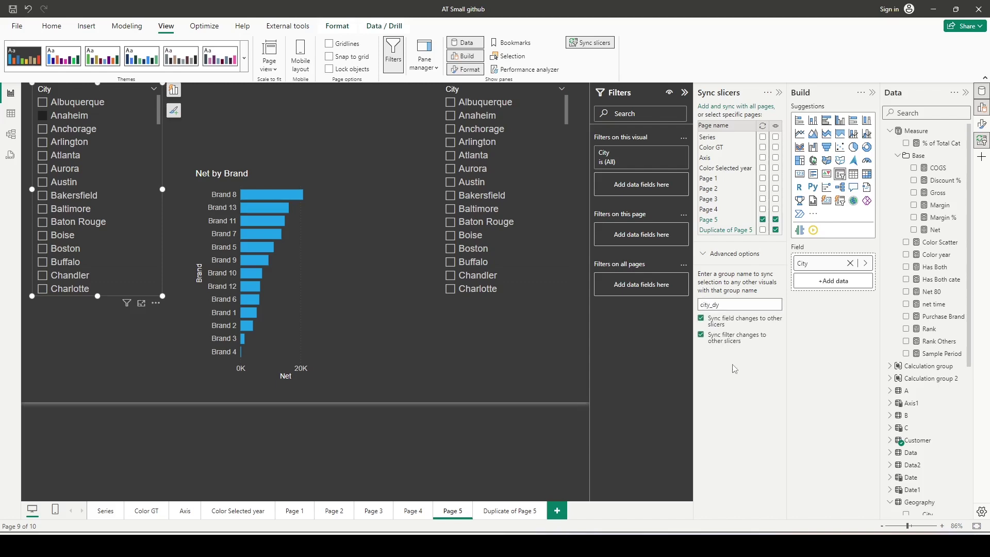
Step: Give the right City slicer the same sync group name, City_dy
{"action": "left_click", "coordinate": [537, 233]}
{"action": "left_click", "coordinate": [725, 305]}
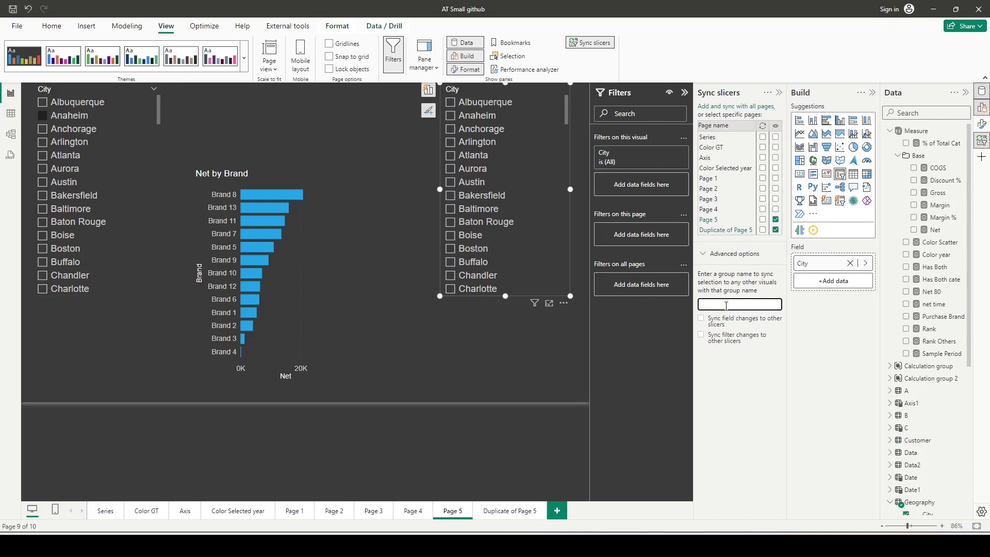
{"action": "type", "text": "City_dy"}
{"action": "key", "text": "Return"}
Step: Pick cities in the left slicer, moving through Austin to Baton Rouge, and watch the right slicer follow
{"action": "left_click", "coordinate": [144, 149]}
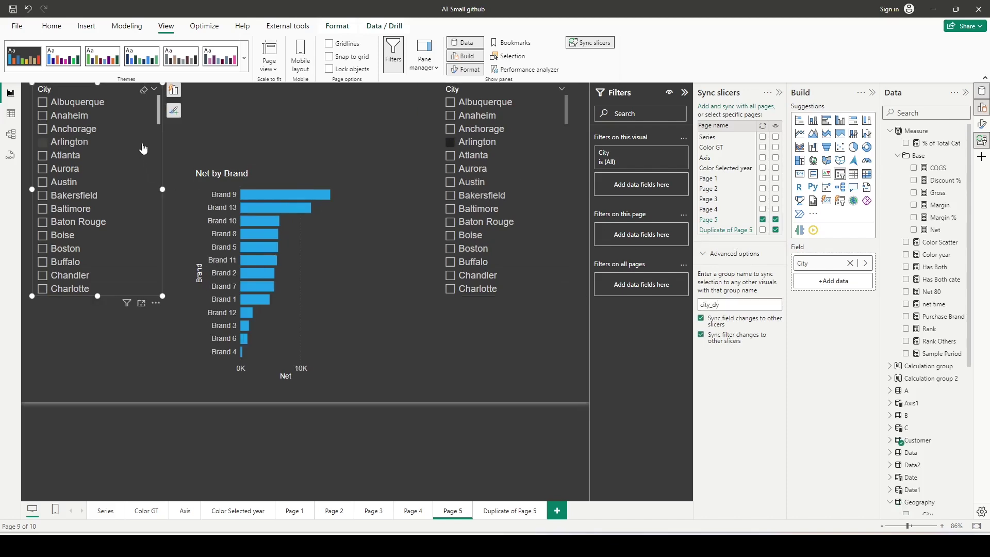
{"action": "left_click", "coordinate": [57, 129]}
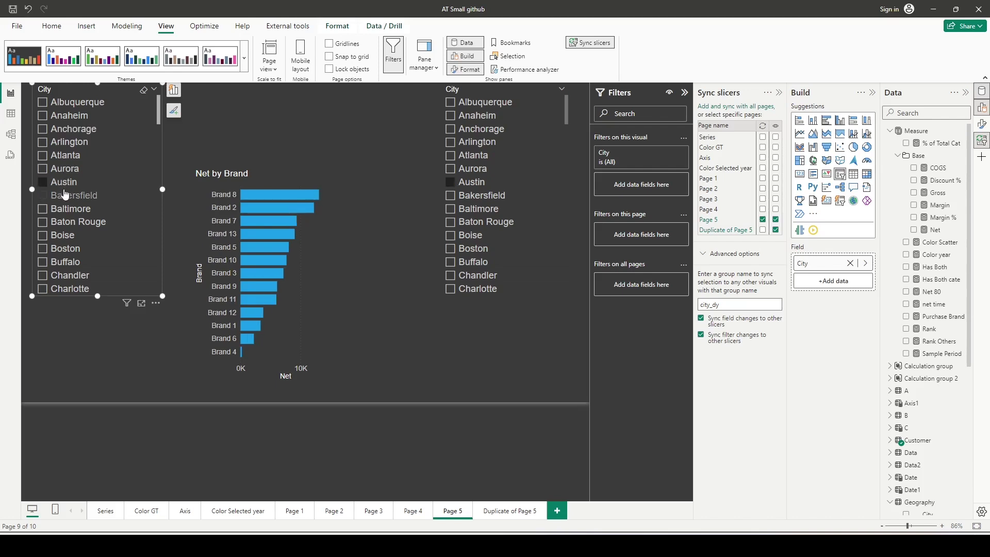
{"action": "left_click", "coordinate": [61, 209]}
{"action": "left_click", "coordinate": [61, 226]}
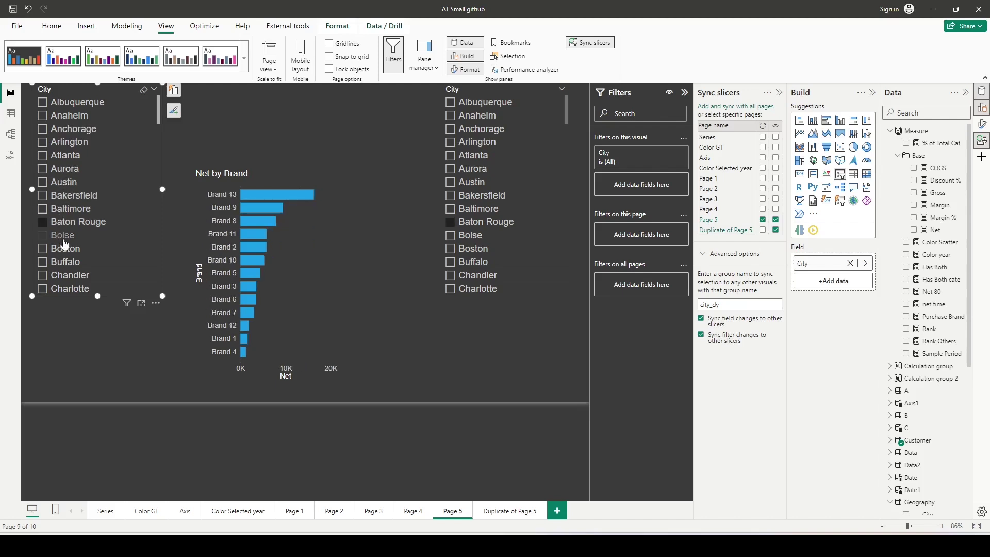
{"action": "mouse_move", "coordinate": [24, 195]}
{"action": "left_mouse_down"}
{"action": "mouse_move", "coordinate": [45, 218]}
{"action": "mouse_move", "coordinate": [105, 236]}
{"action": "left_mouse_up"}
{"action": "left_click_drag", "start_coordinate": [414, 209], "coordinate": [571, 245]}
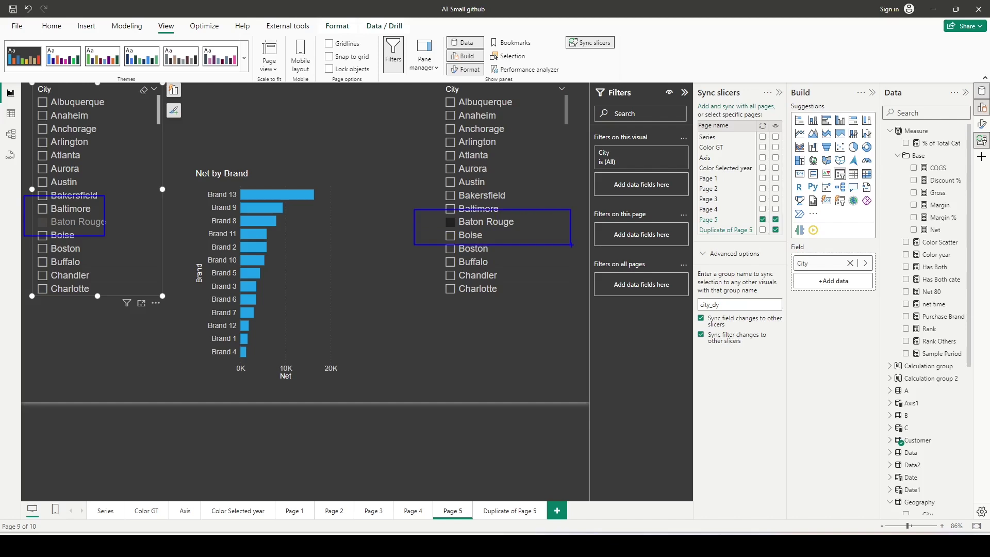
{"action": "key", "text": "Escape"}
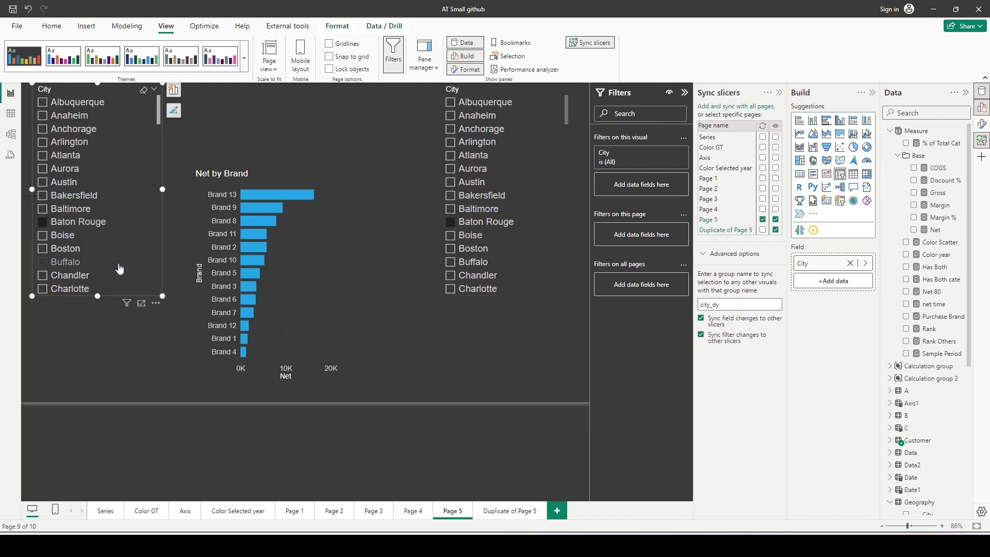
Step: Put Duplicate of Page 5's right City slicer in city_dy, pick Austin, then return to Page 5
{"action": "left_click", "coordinate": [515, 510]}
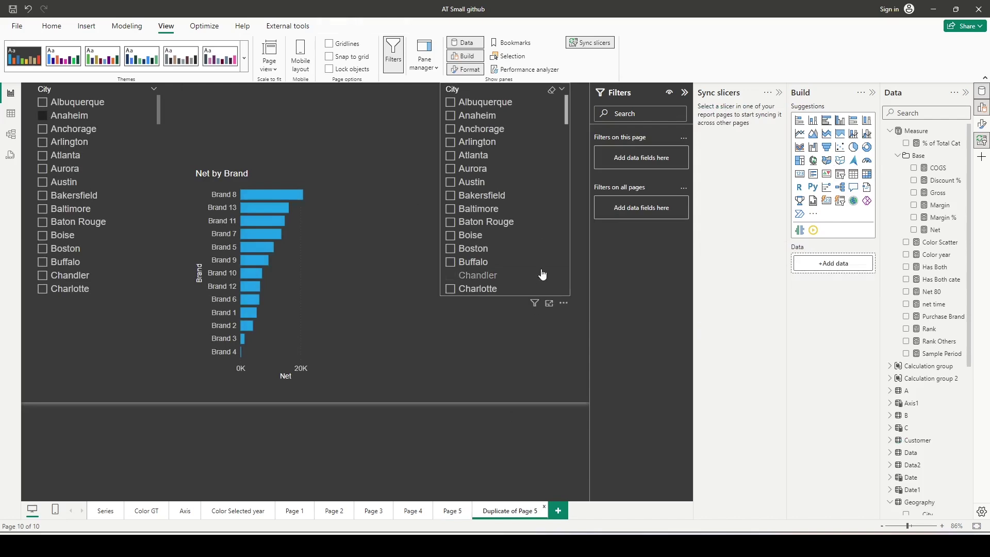
{"action": "left_click", "coordinate": [561, 287]}
{"action": "left_click", "coordinate": [727, 305]}
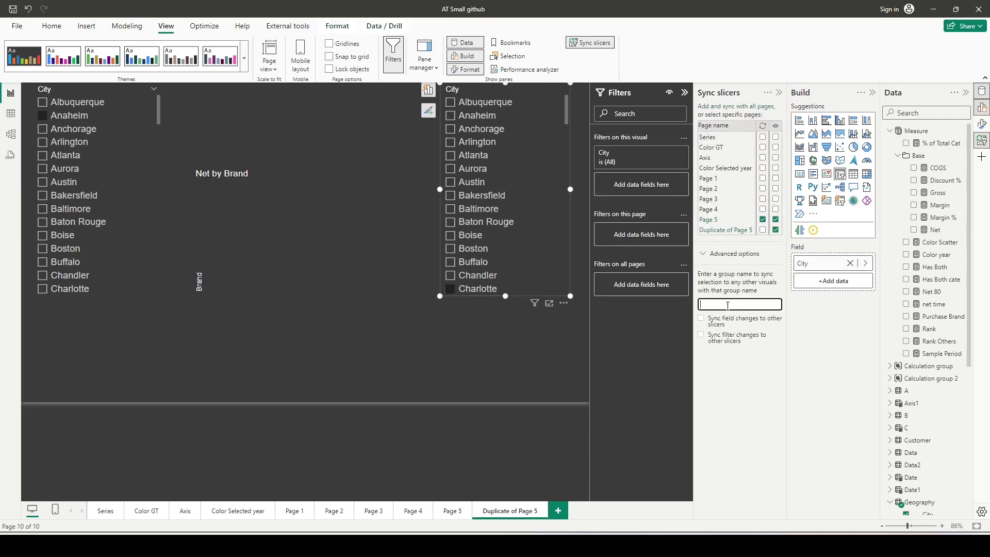
{"action": "type", "text": "city_dy"}
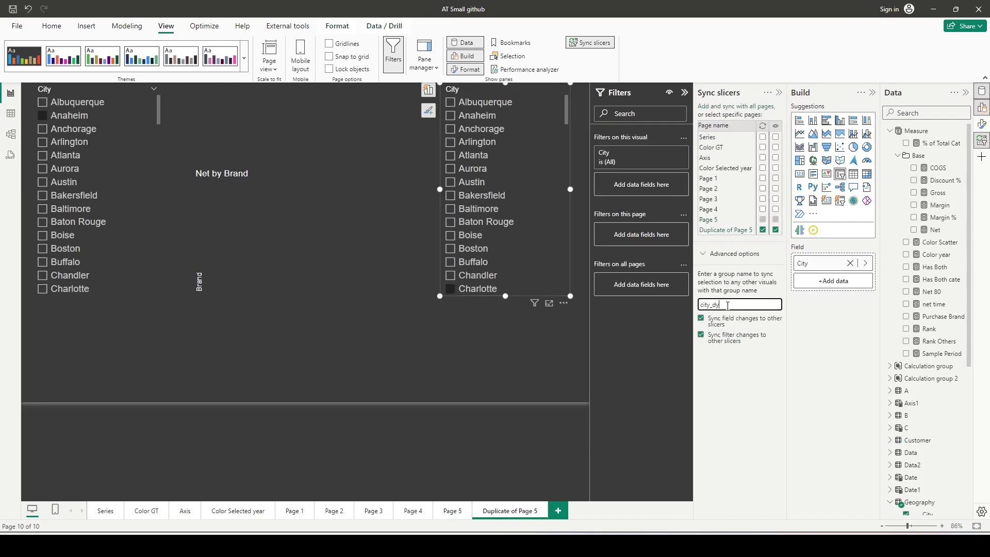
{"action": "left_click", "coordinate": [452, 196]}
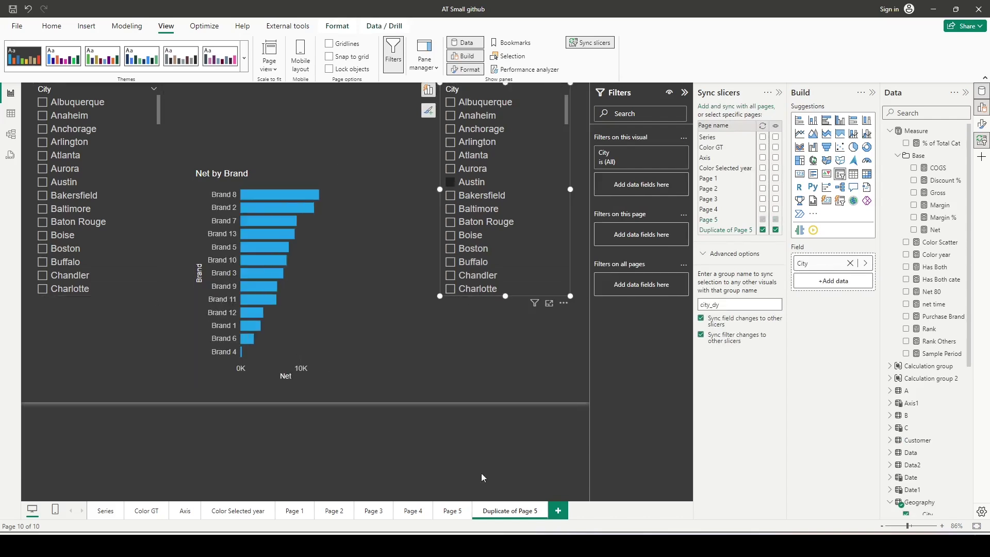
{"action": "left_click", "coordinate": [446, 514]}
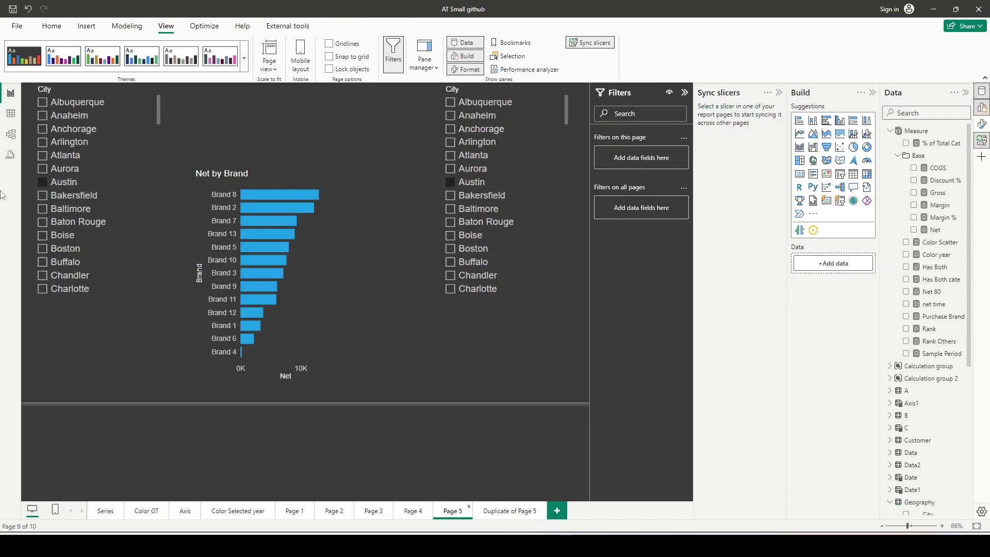
{"action": "left_click", "coordinate": [449, 189]}
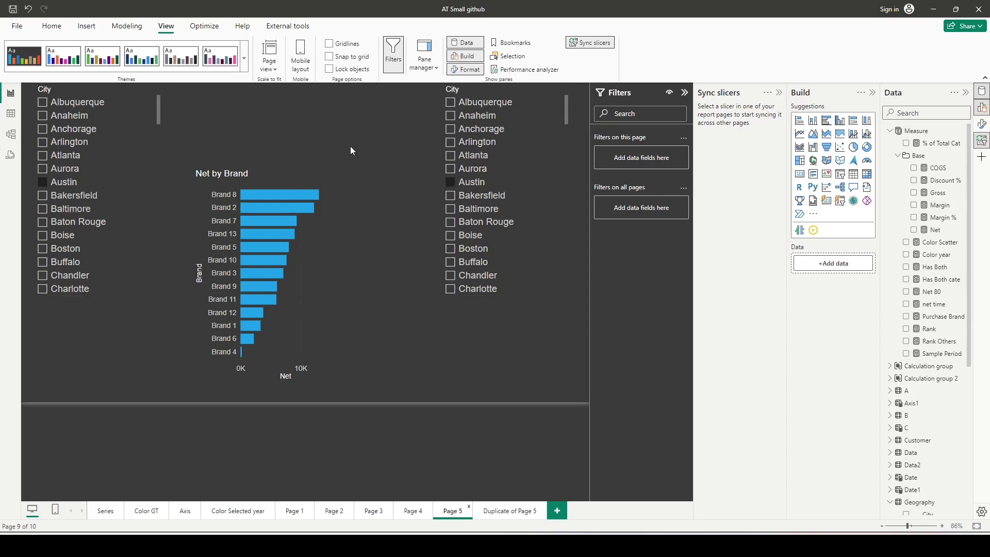